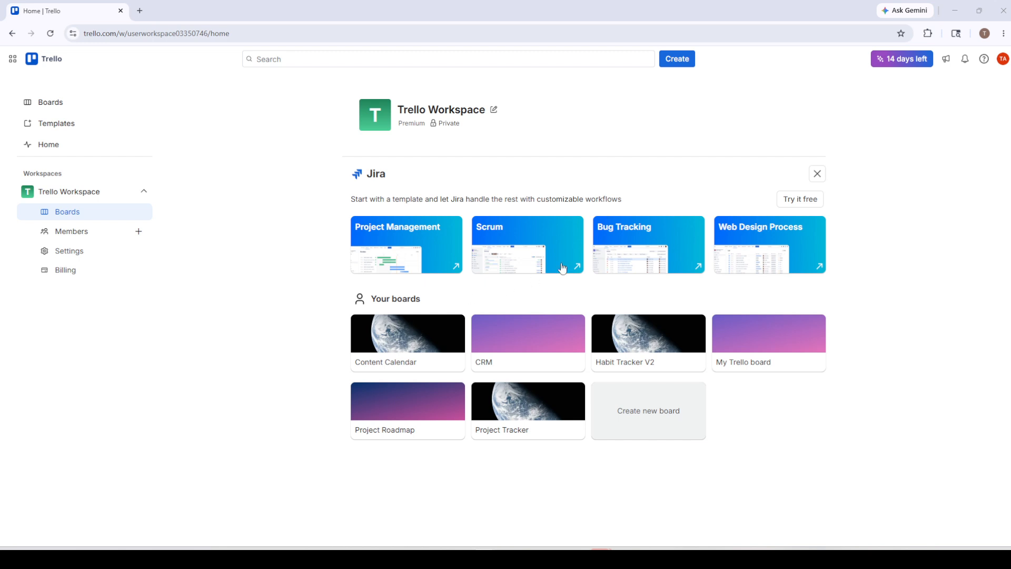
# - Create a new board titled "Lead tracker" with the default background and Workspace visibility
pyautogui.click(692, 59)
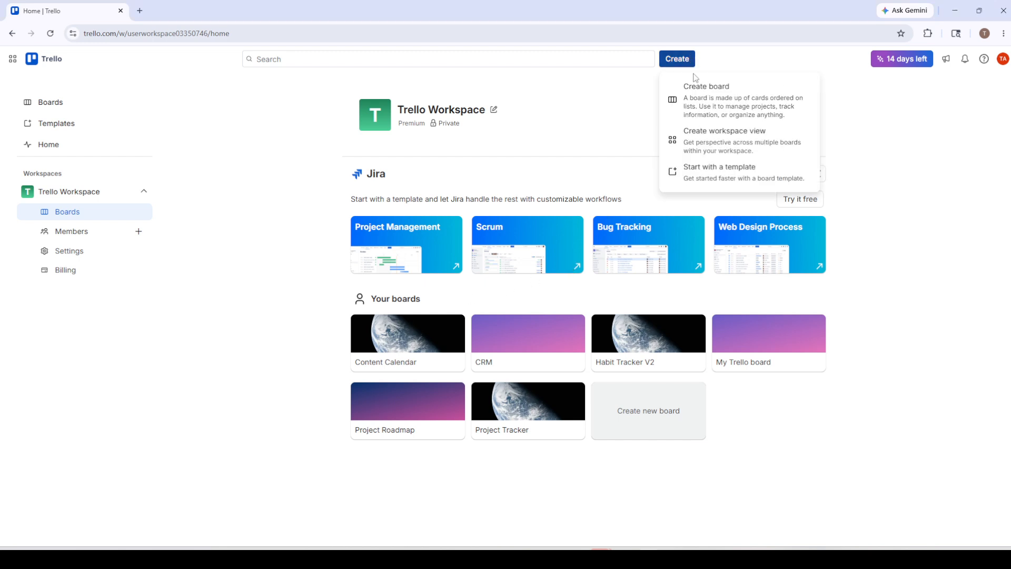
pyautogui.click(698, 99)
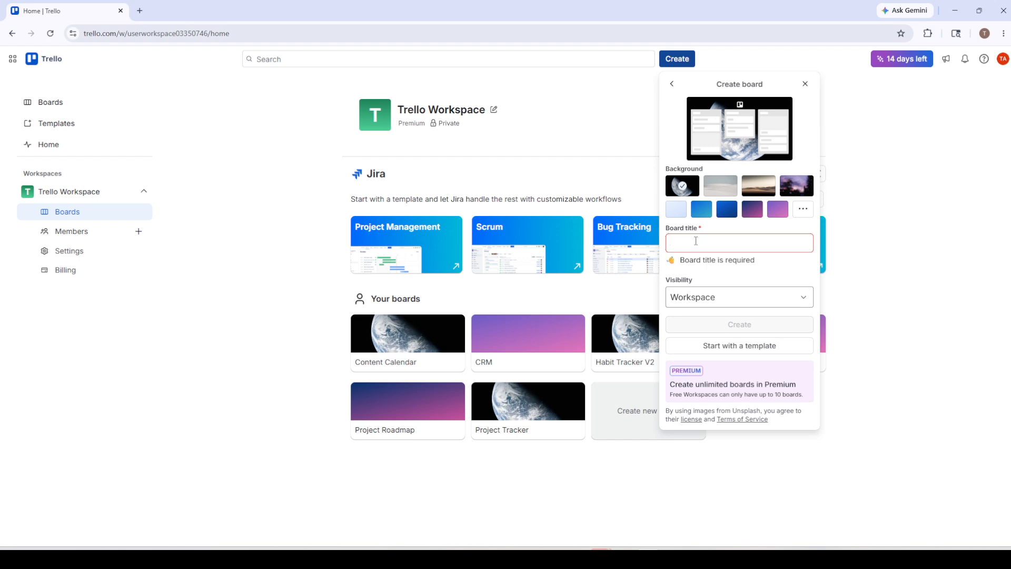
pyautogui.write('Lead t')
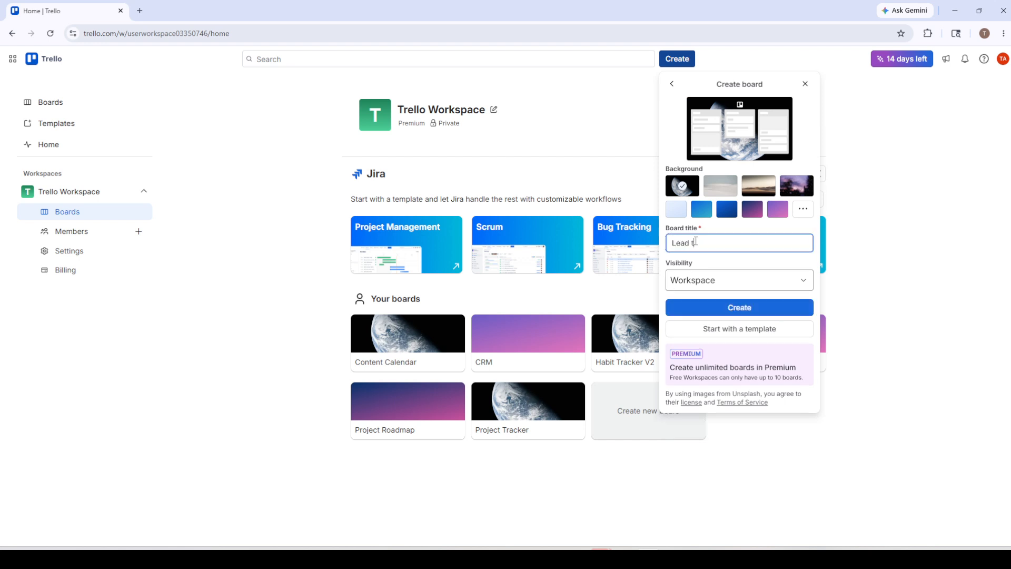
pyautogui.write('racker')
pyautogui.click(720, 313)
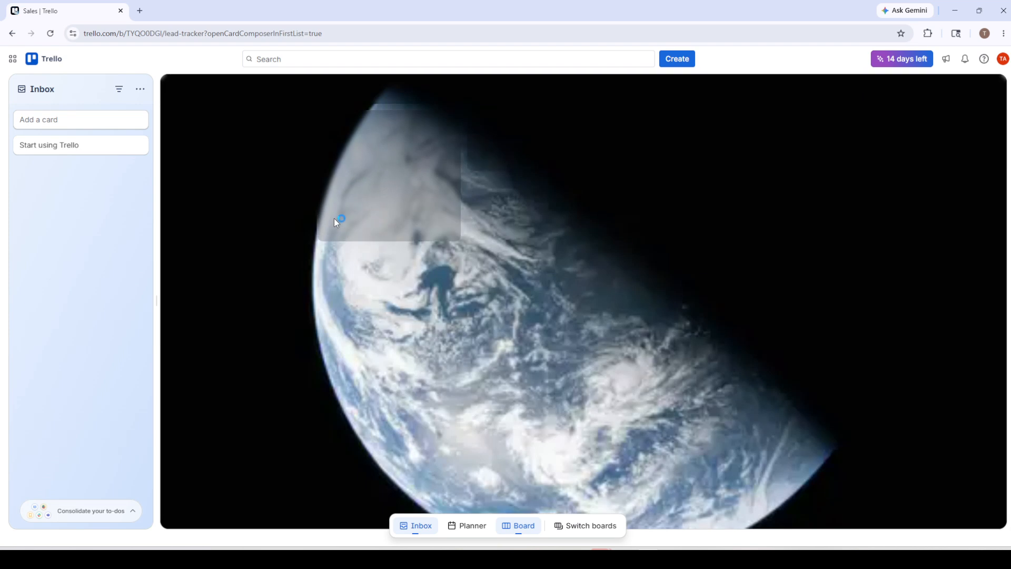
# - Rename the three default lists, in order, to "new leads", "contacted" and "quilified"
pyautogui.click(191, 123)
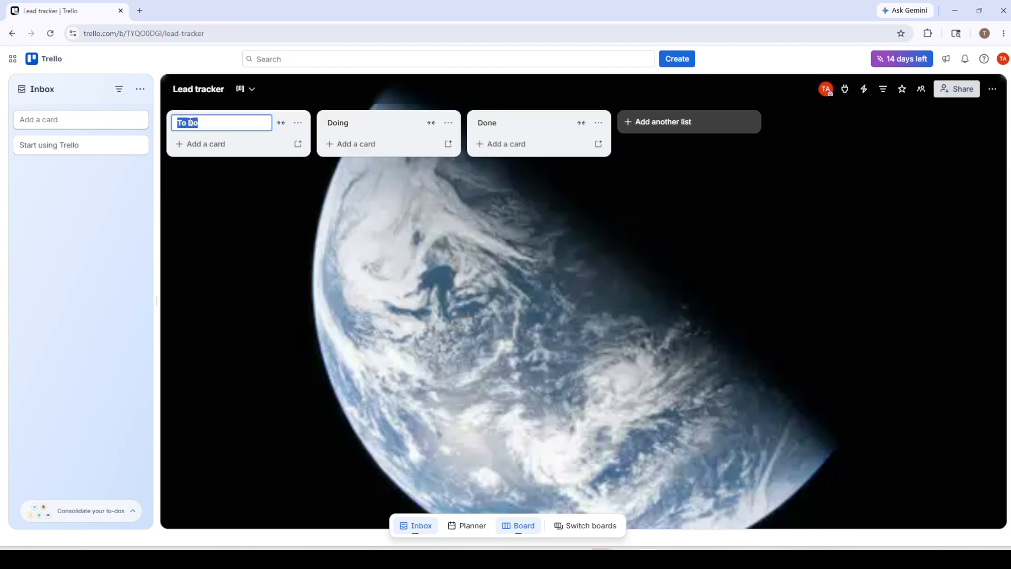
pyautogui.write('new l')
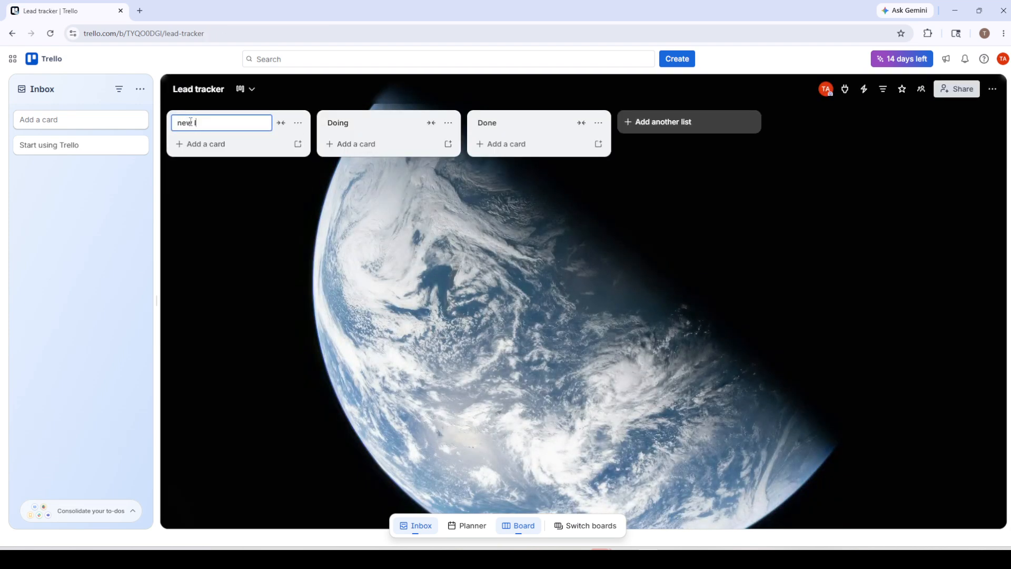
pyautogui.write('eads')
pyautogui.click(345, 122)
pyautogui.write('cont')
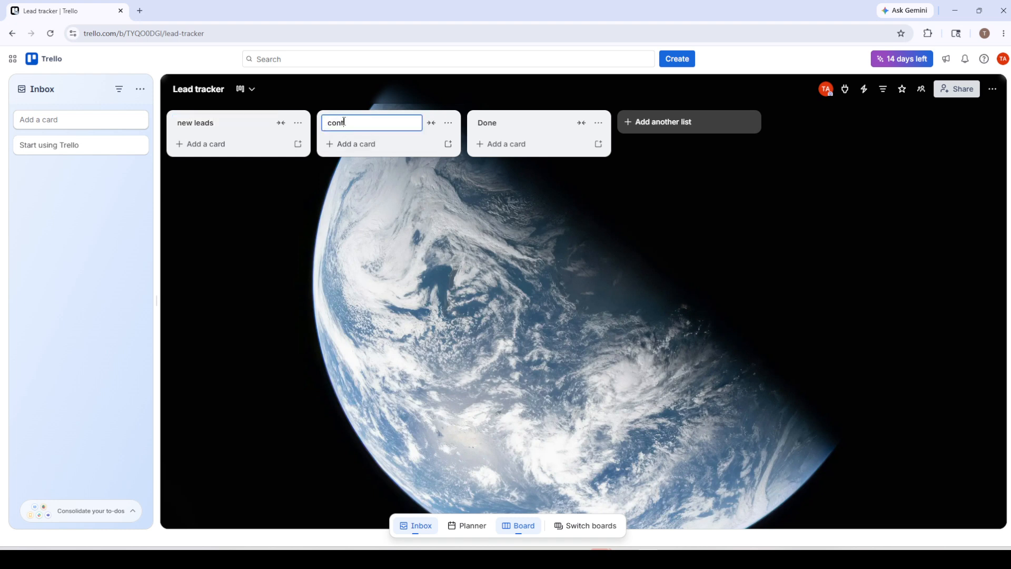
pyautogui.write('acted')
pyautogui.click(517, 122)
pyautogui.write('qui')
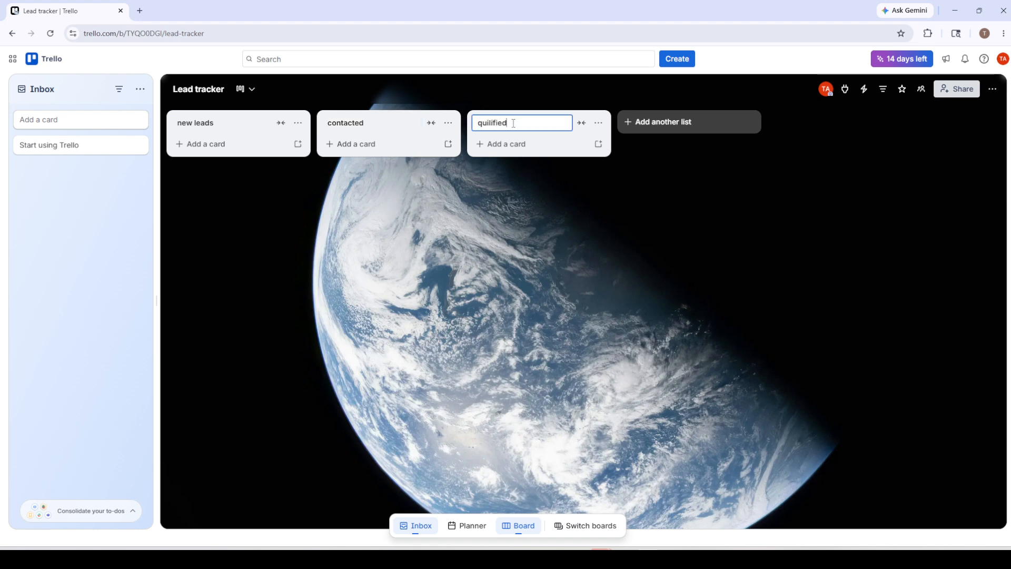
pyautogui.write('lified')
# - Add four more lists to the board, in order: "proposal", "negotiation", "closed won" and "closed lost"
pyautogui.click(662, 125)
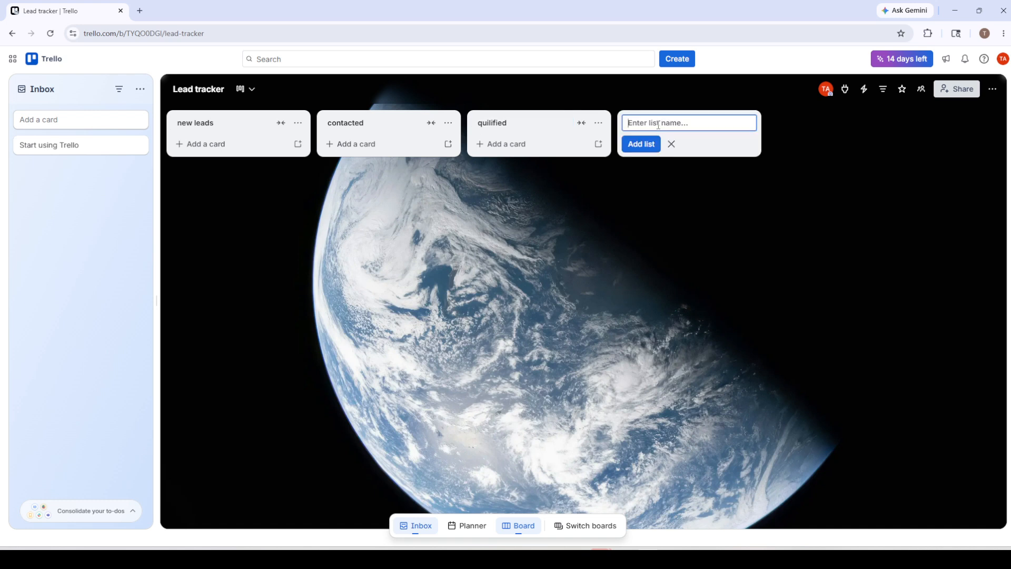
pyautogui.write('proposal')
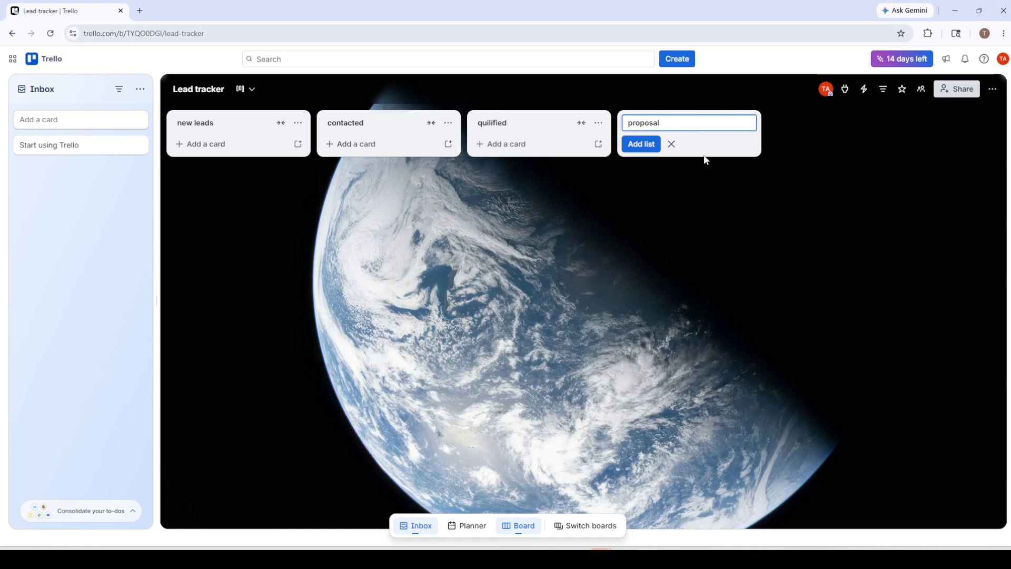
pyautogui.click(653, 144)
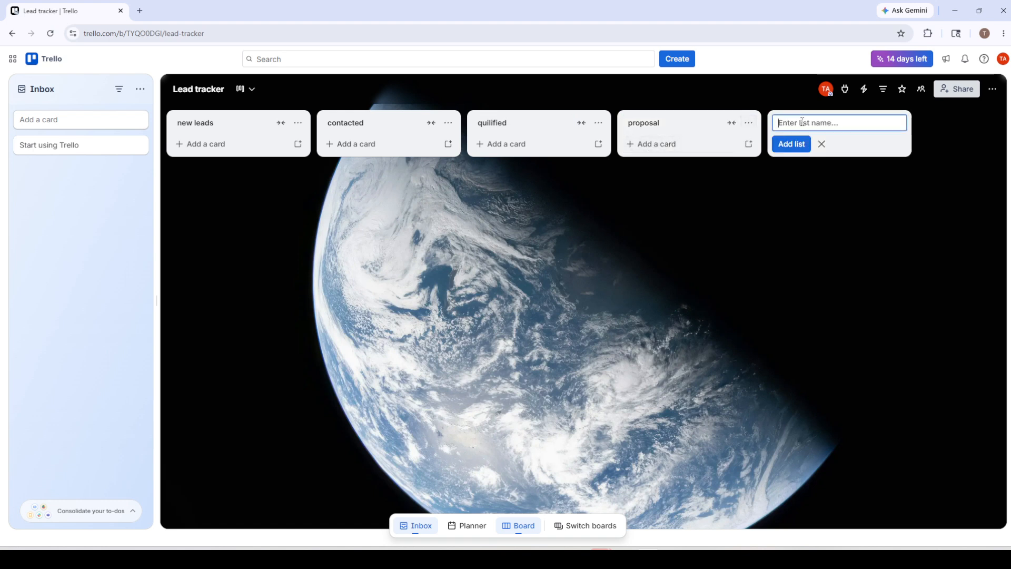
pyautogui.write('negotiation')
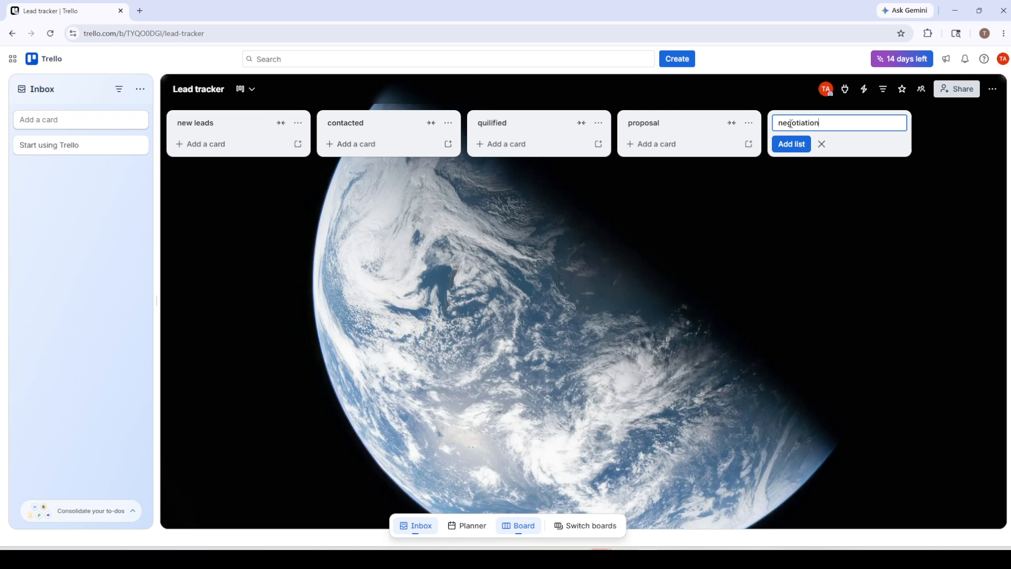
pyautogui.click(794, 148)
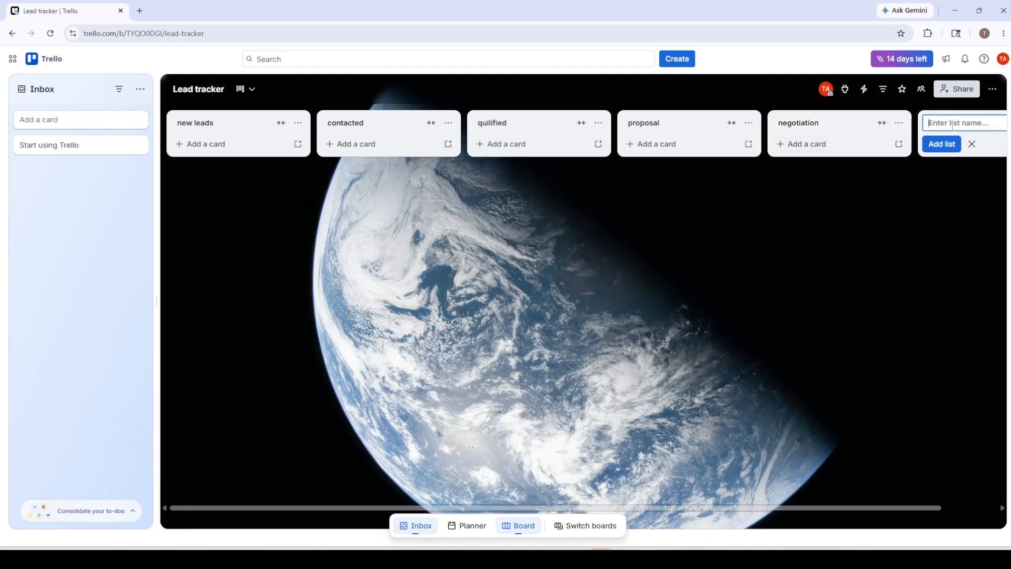
pyautogui.write('closed won')
pyautogui.click(942, 143)
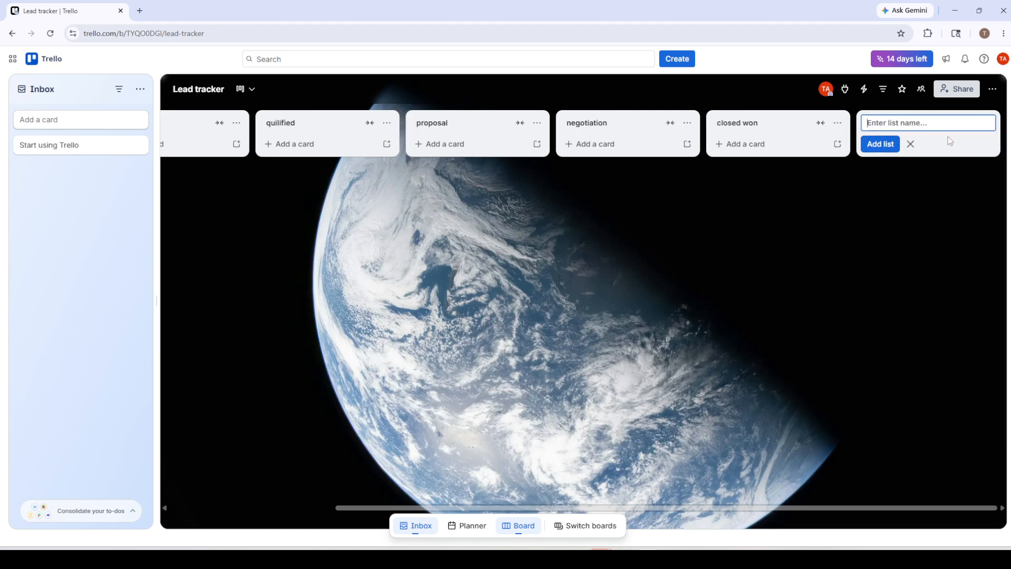
pyautogui.write('closed lost')
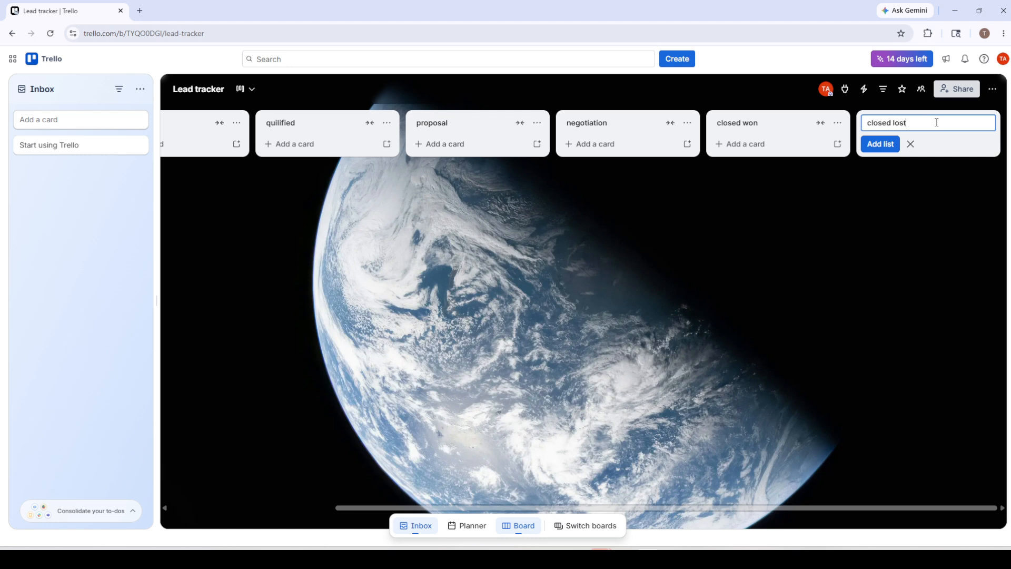
pyautogui.click(879, 147)
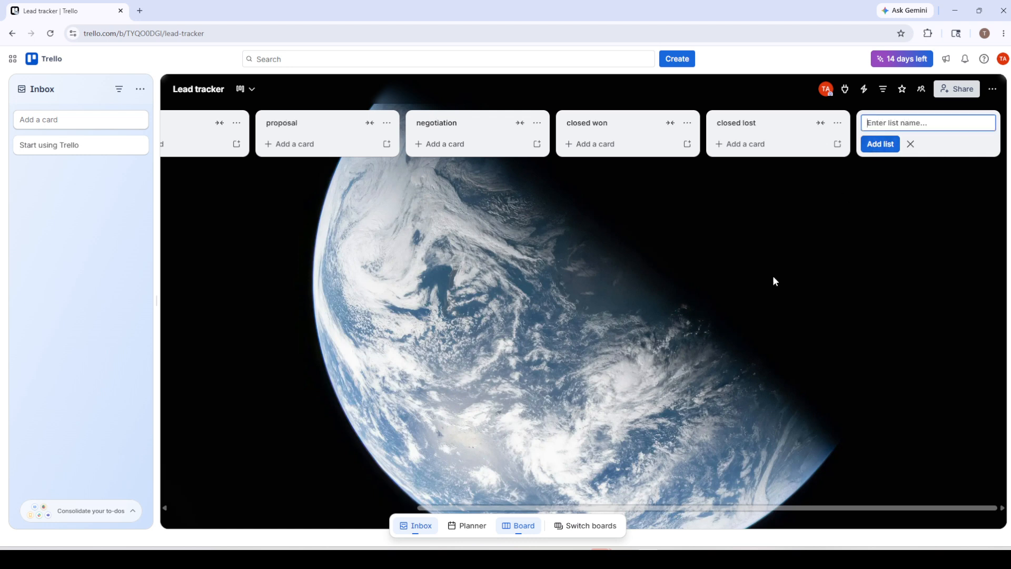
# - Add a card titled with the lead's first name to the "new leads" list and close the card composer
pyautogui.click(489, 508)
pyautogui.moveTo(490, 509); pyautogui.dragTo(219, 470)
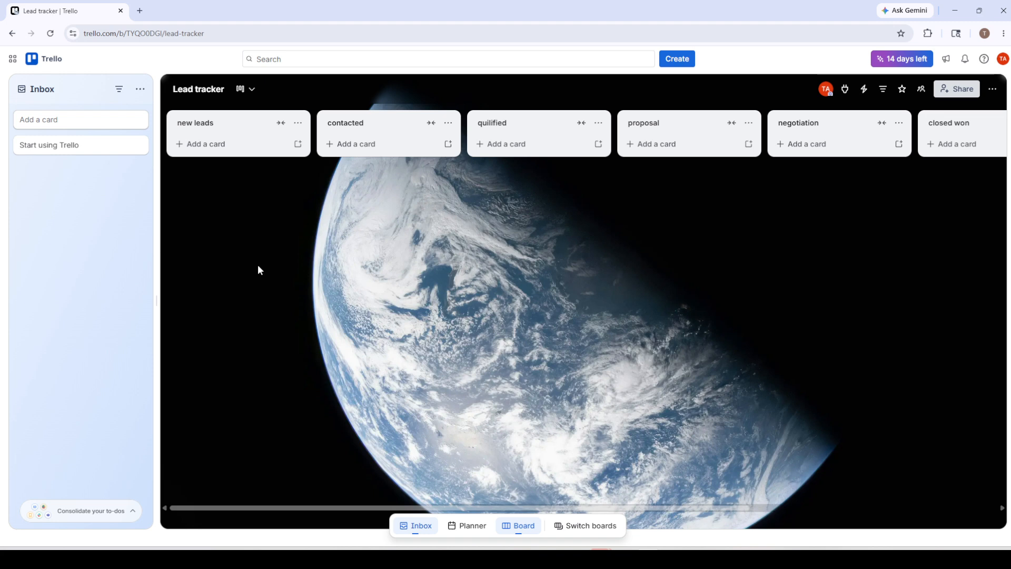
pyautogui.click(197, 144)
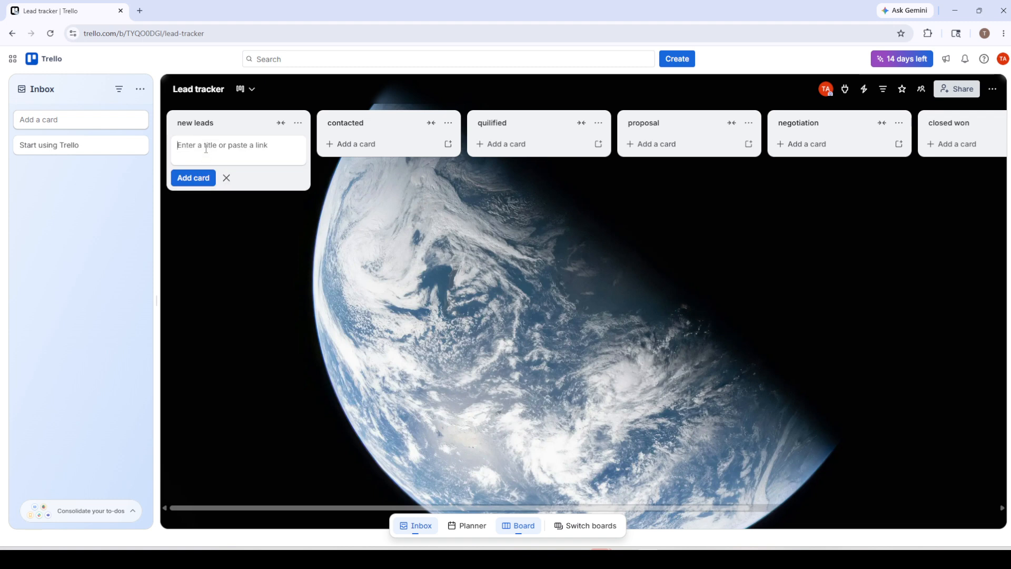
pyautogui.write('Regie')
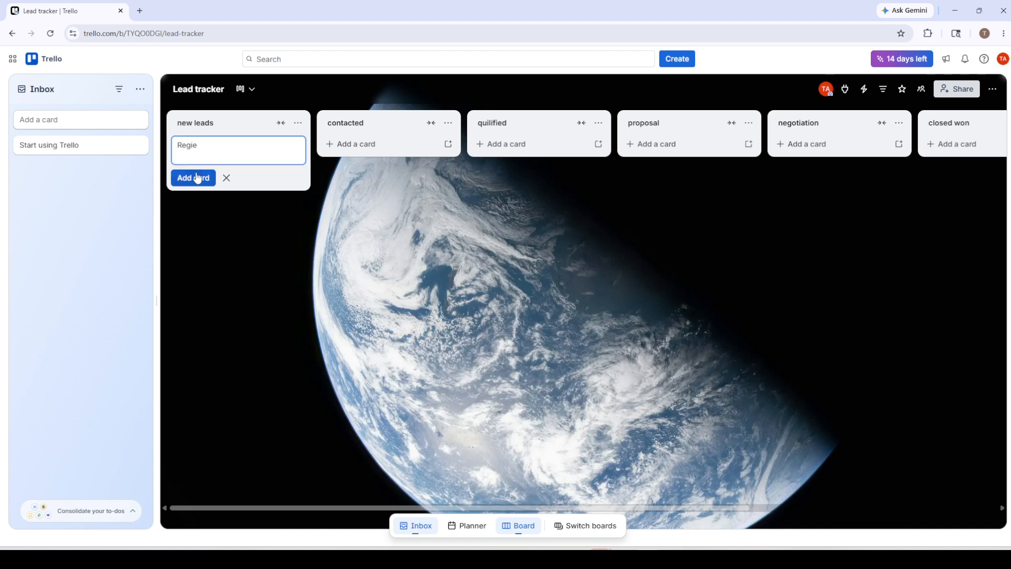
pyautogui.click(196, 180)
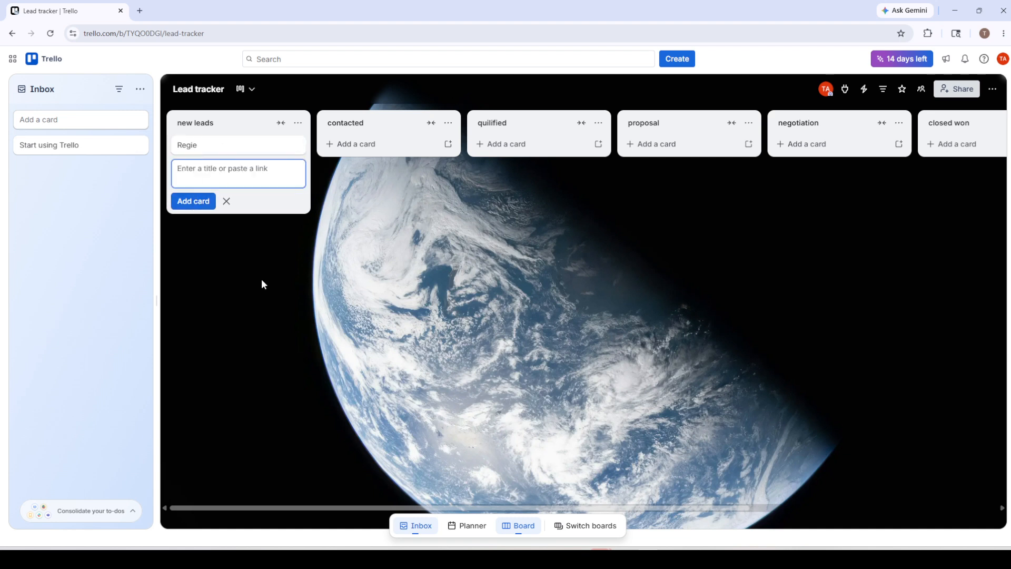
pyautogui.click(211, 134)
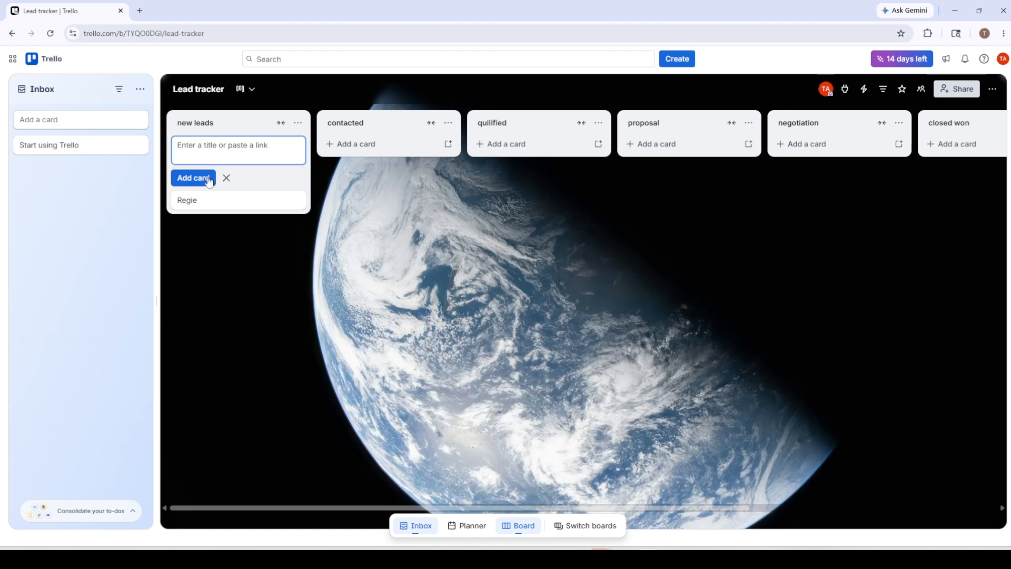
pyautogui.click(252, 283)
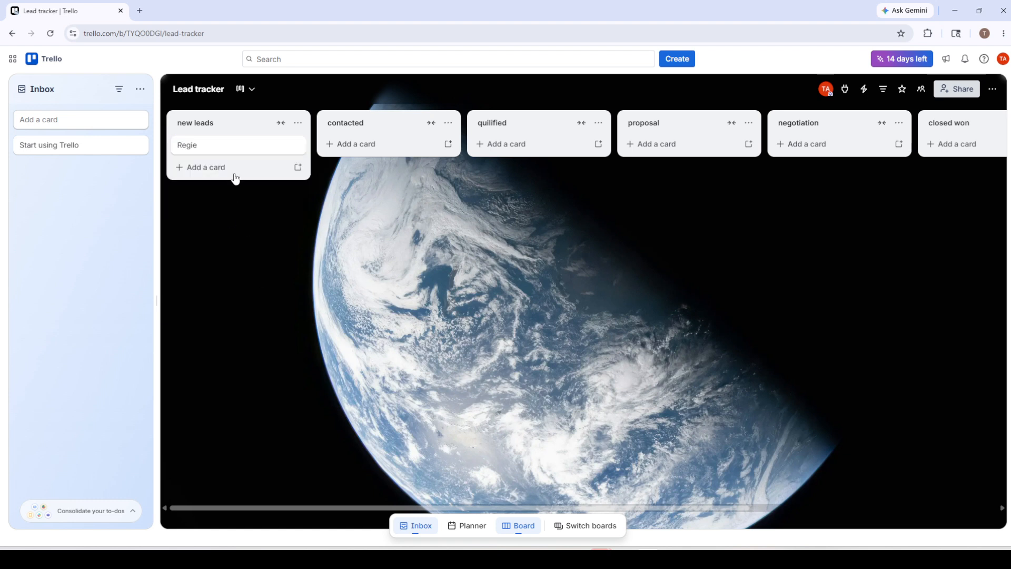
# - Open the lead's card and add a checklist named "Checklist" with the items "send proposal" and "demo"
pyautogui.click(219, 148)
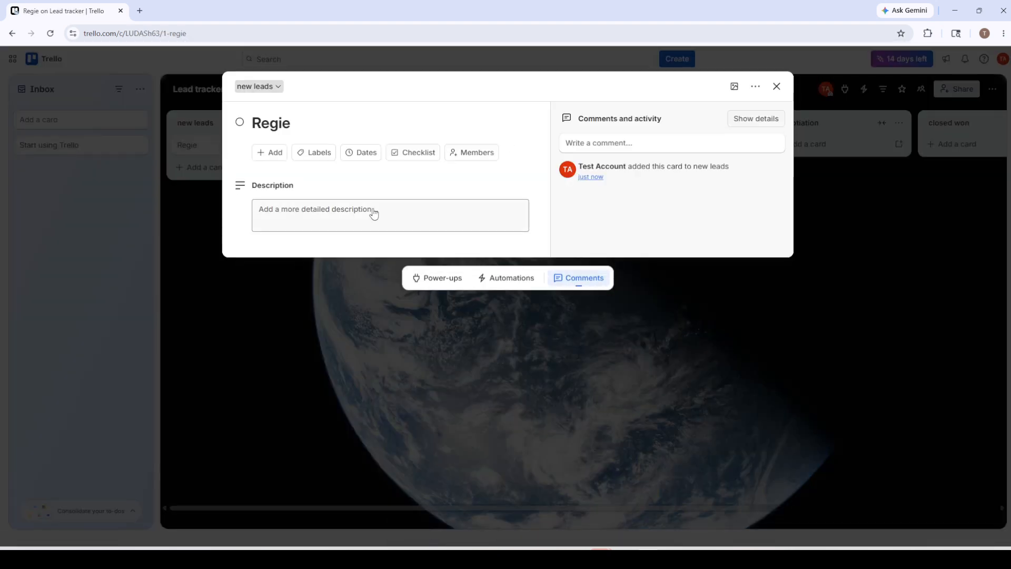
pyautogui.click(413, 155)
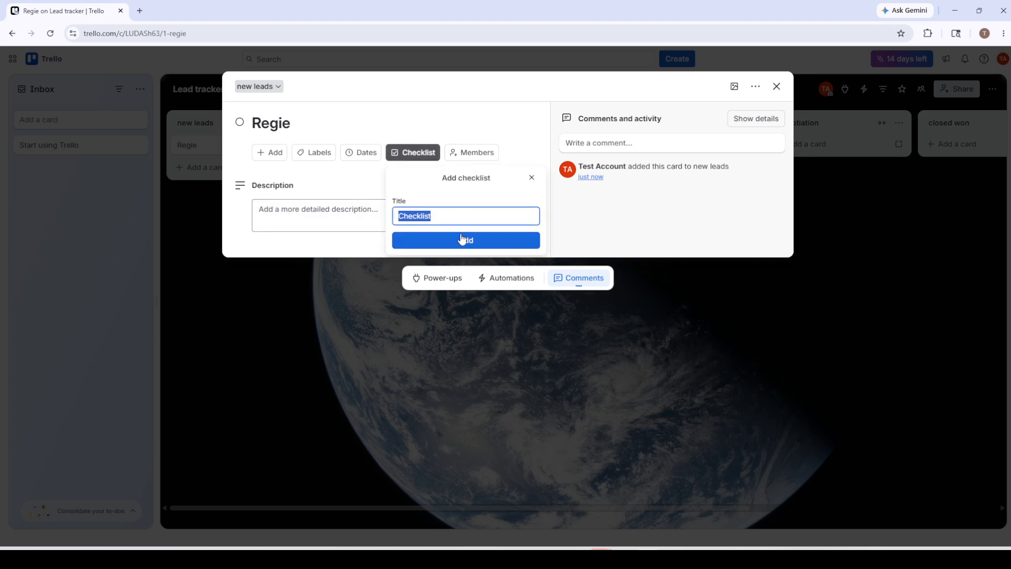
pyautogui.press('Return')
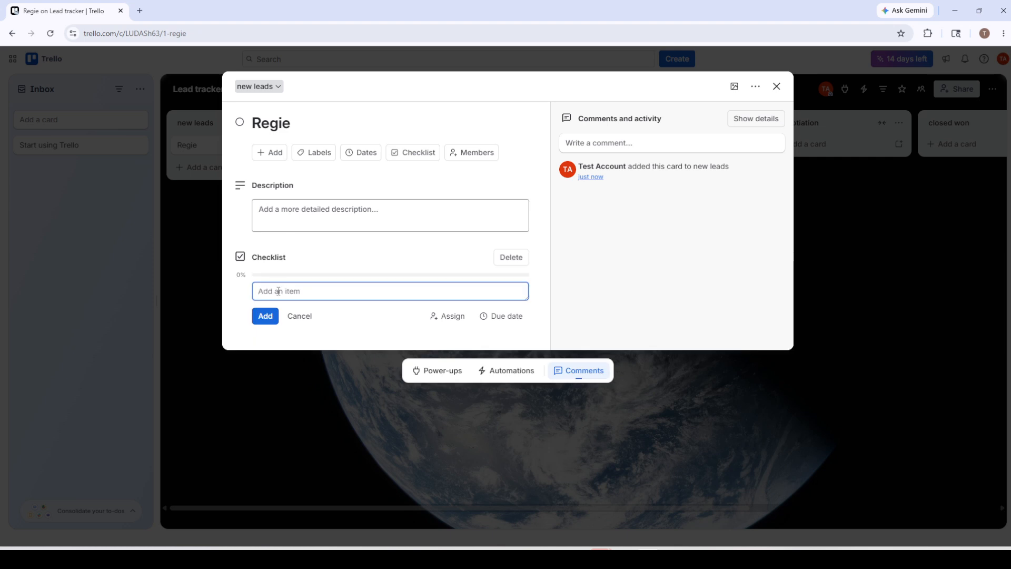
pyautogui.write('send proposal')
pyautogui.click(268, 313)
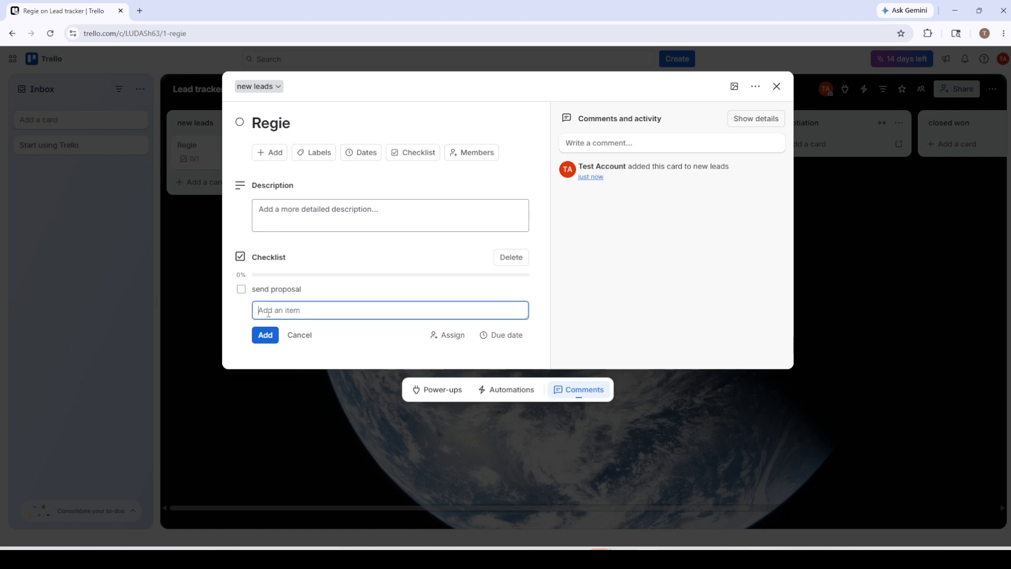
pyautogui.write('demo')
pyautogui.click(265, 333)
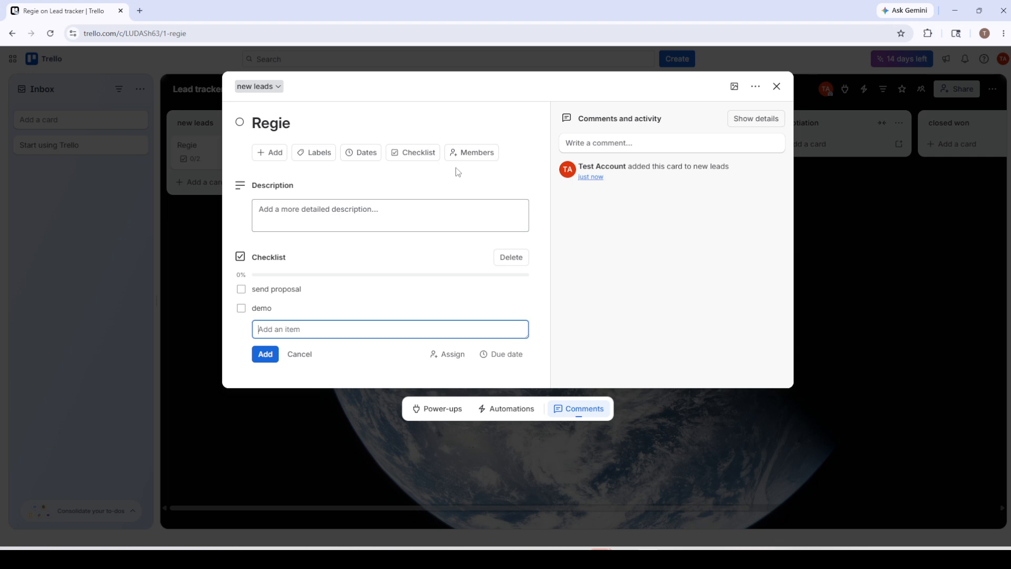
# - Set the card's due date to 5/26/2026 at 6:22 PM with a reminder 1 day before
pyautogui.click(369, 158)
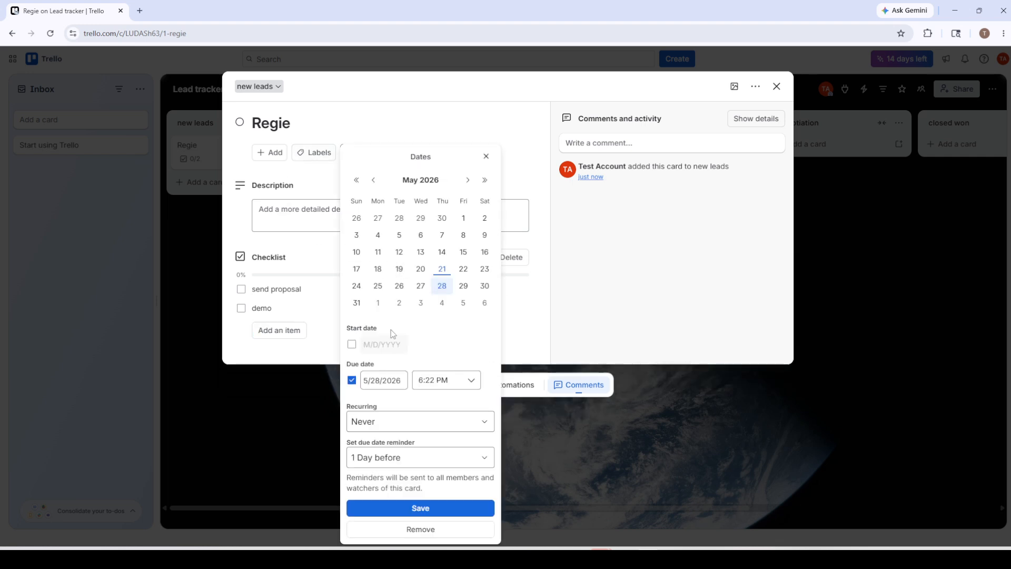
pyautogui.click(399, 286)
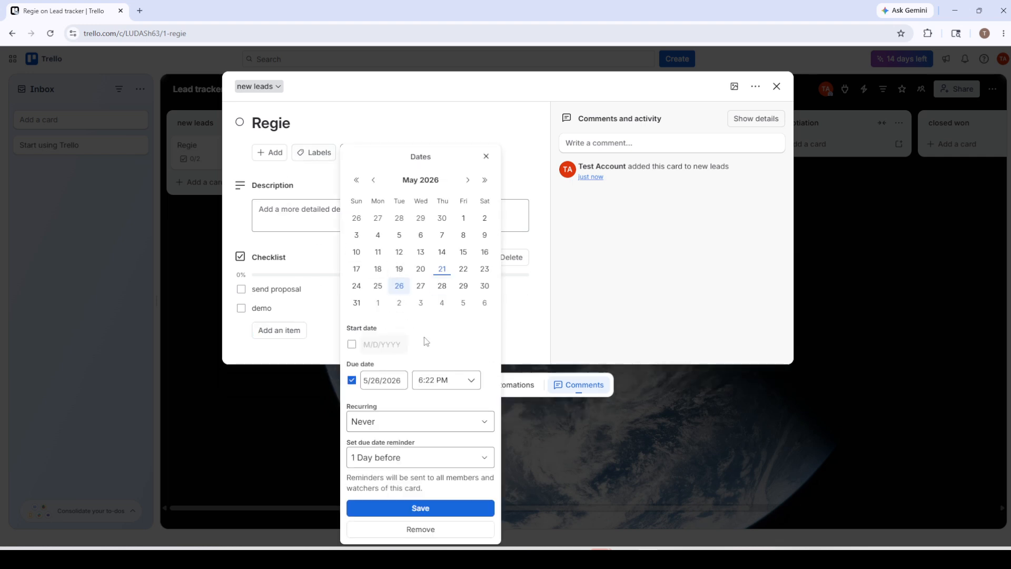
pyautogui.click(416, 511)
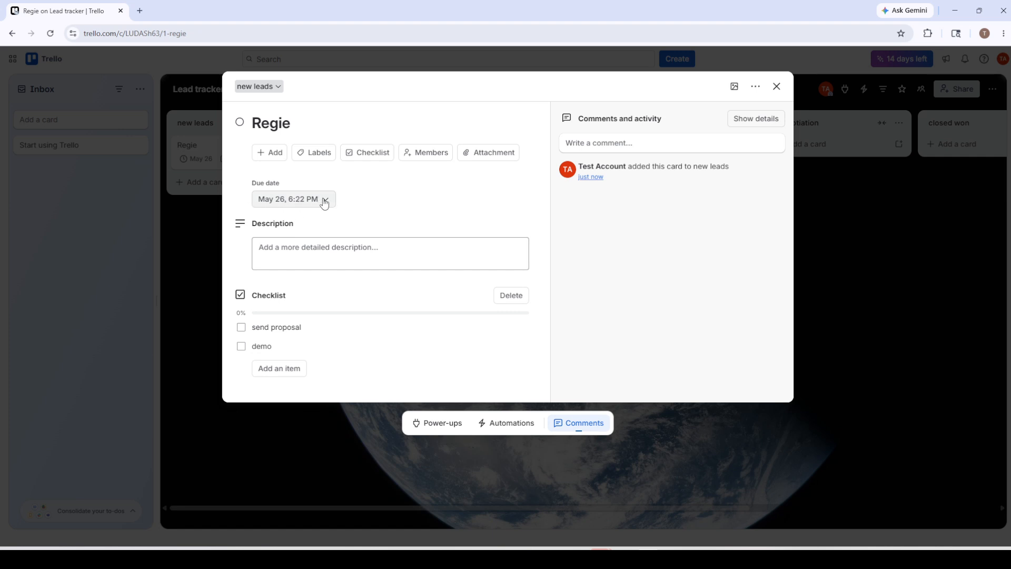
# - Try the green, yellow and orange labels on the lead's card and keep only the orange one
pyautogui.click(320, 157)
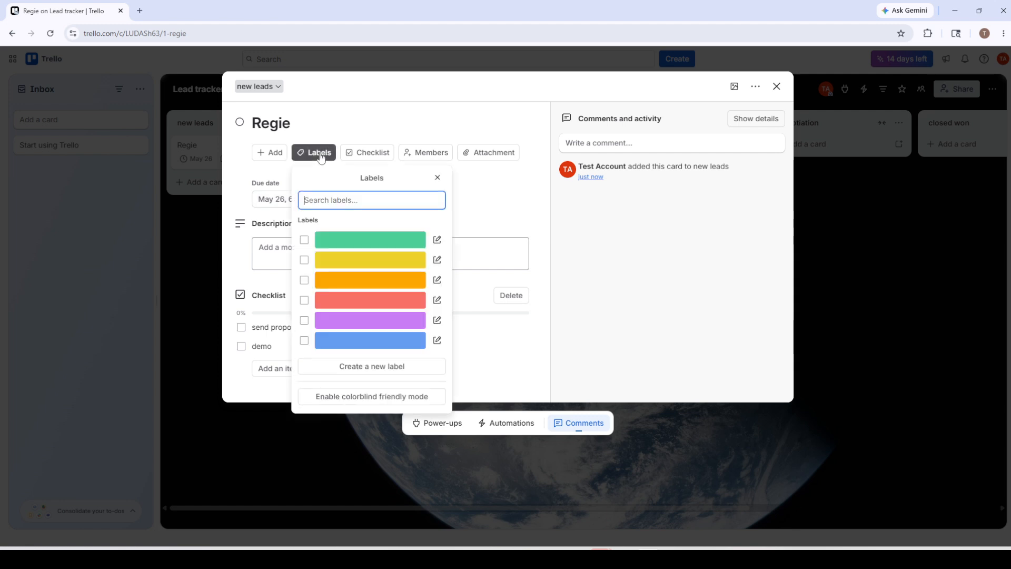
pyautogui.click(369, 246)
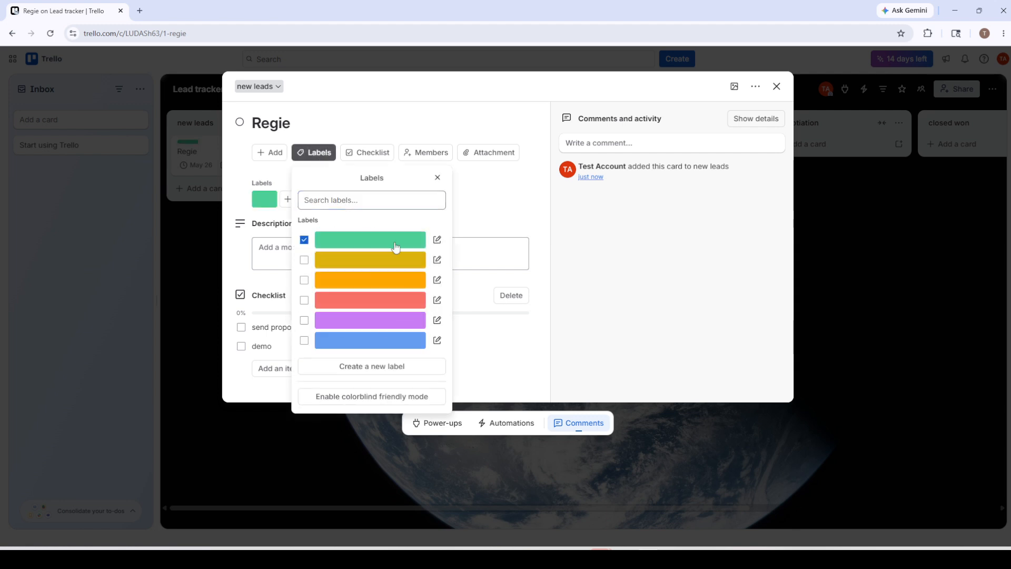
pyautogui.click(375, 264)
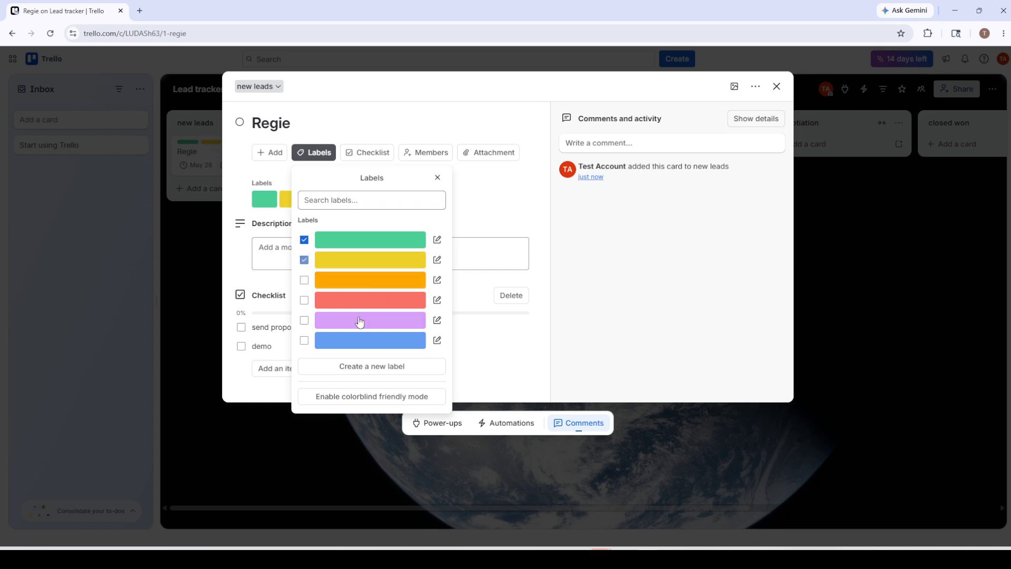
pyautogui.click(360, 281)
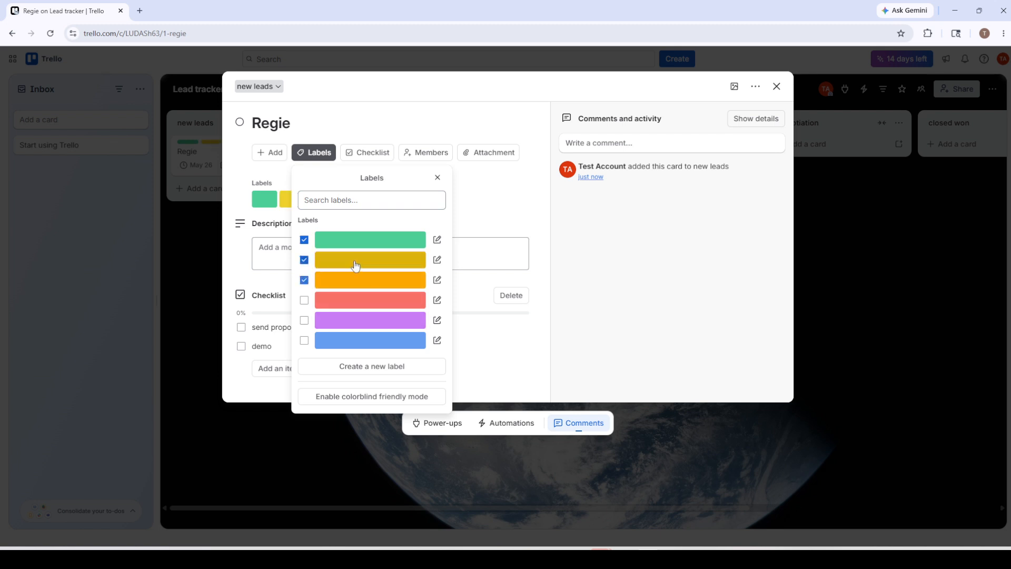
pyautogui.click(350, 243)
pyautogui.click(354, 265)
pyautogui.click(361, 282)
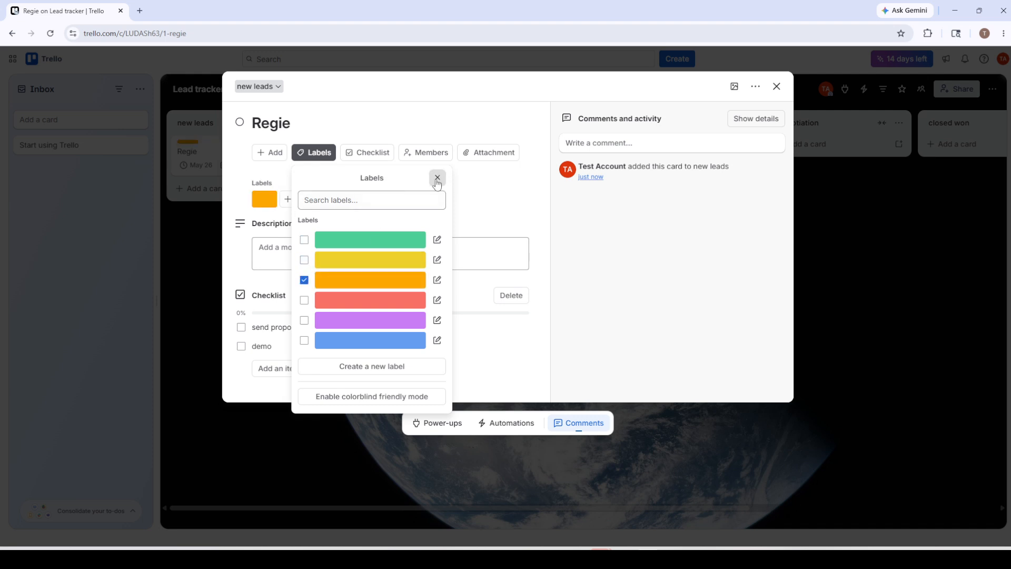
# - Replace the orange label on the lead's card with the green label and close the card
pyautogui.click(326, 282)
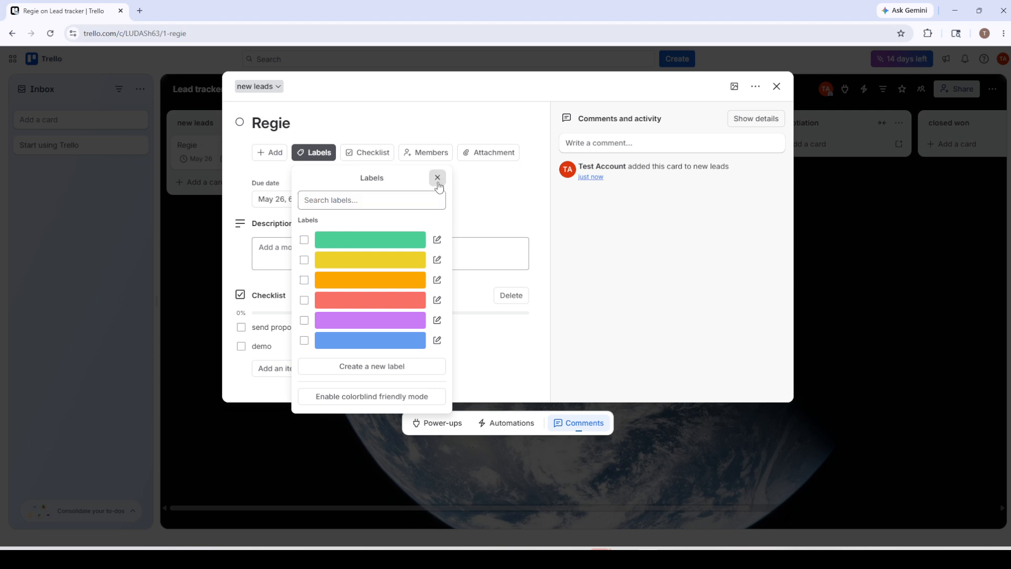
pyautogui.click(416, 238)
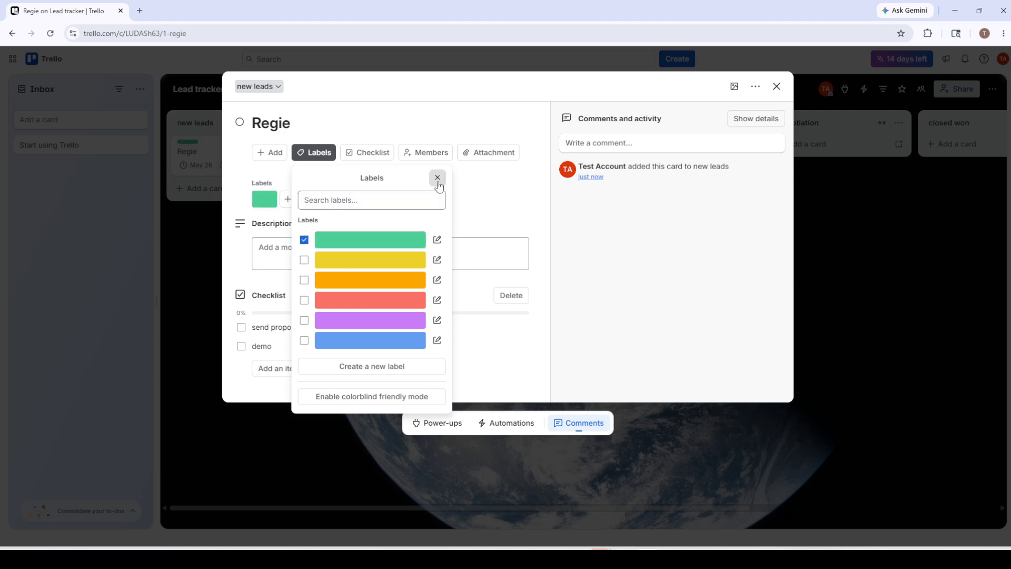
pyautogui.click(483, 195)
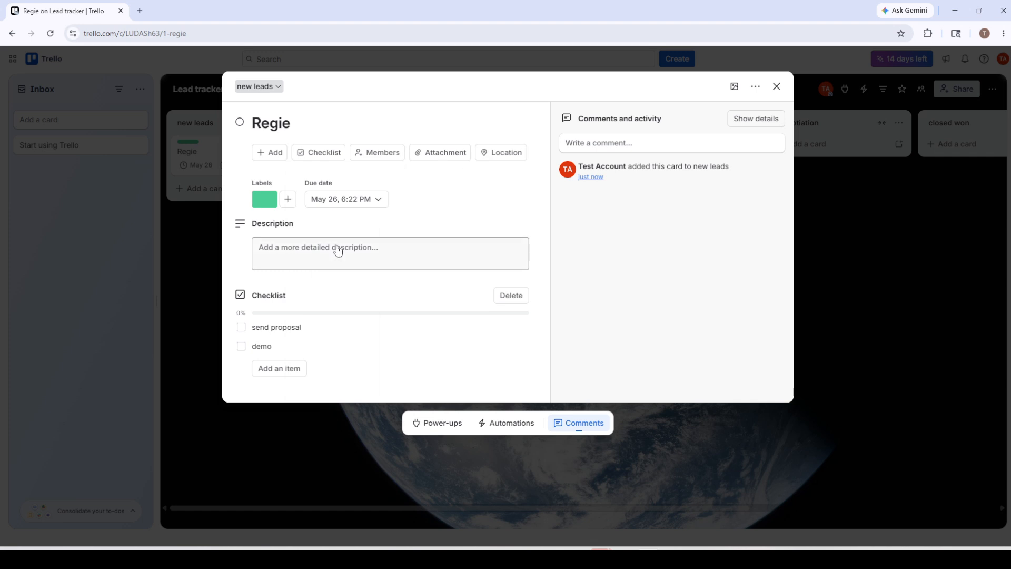
pyautogui.click(212, 252)
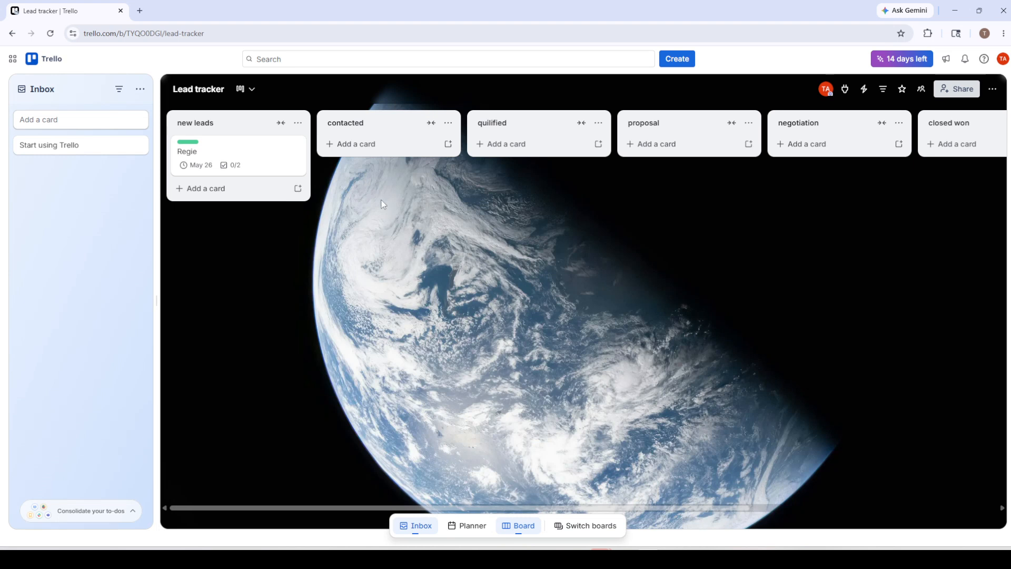
# - Move the lead's card from "new leads" to the "quilified" list and from there to the "contacted" list
pyautogui.moveTo(248, 153); pyautogui.dragTo(512, 198)
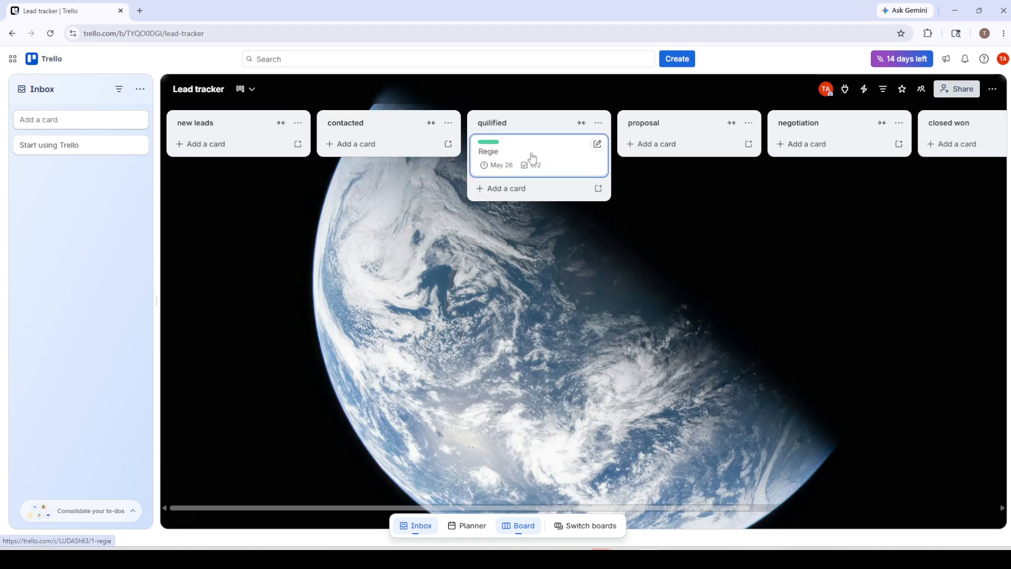
pyautogui.moveTo(530, 158); pyautogui.dragTo(387, 152)
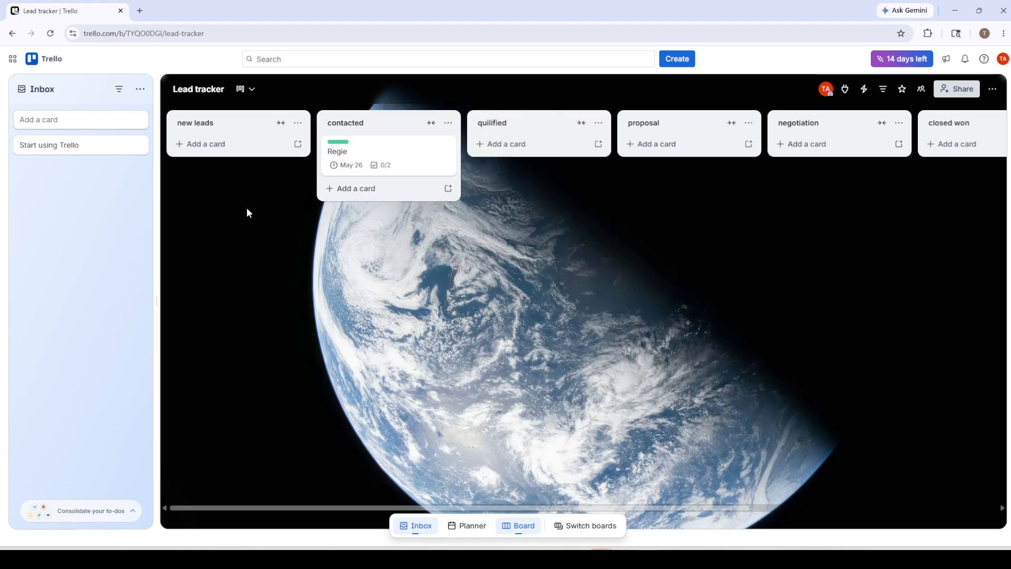